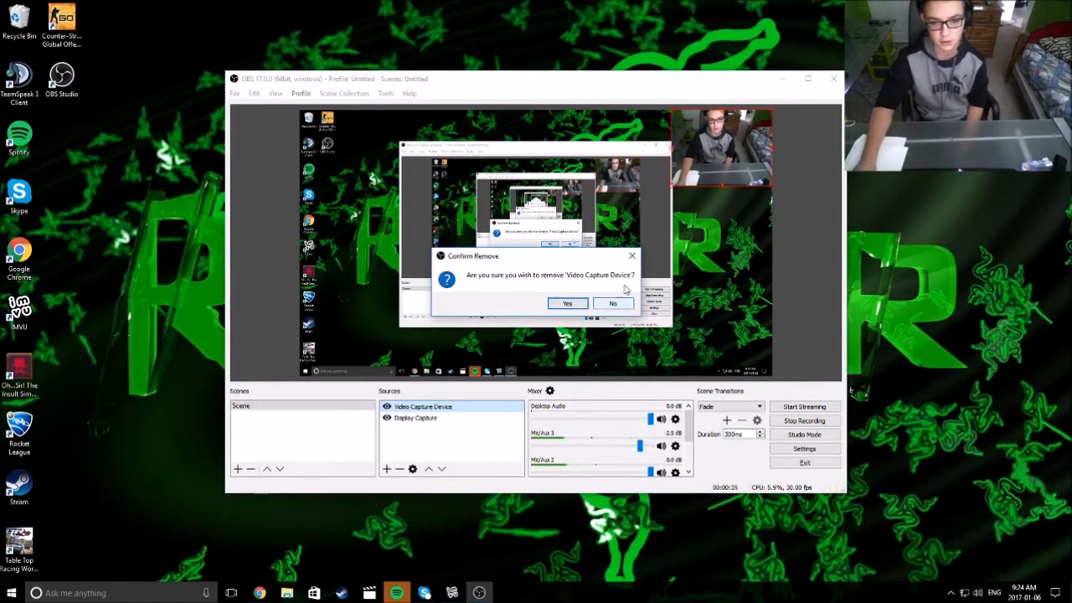
Keep the Video Capture Device source, browse the source types without adding one, and select Display Capture
click(630, 255)
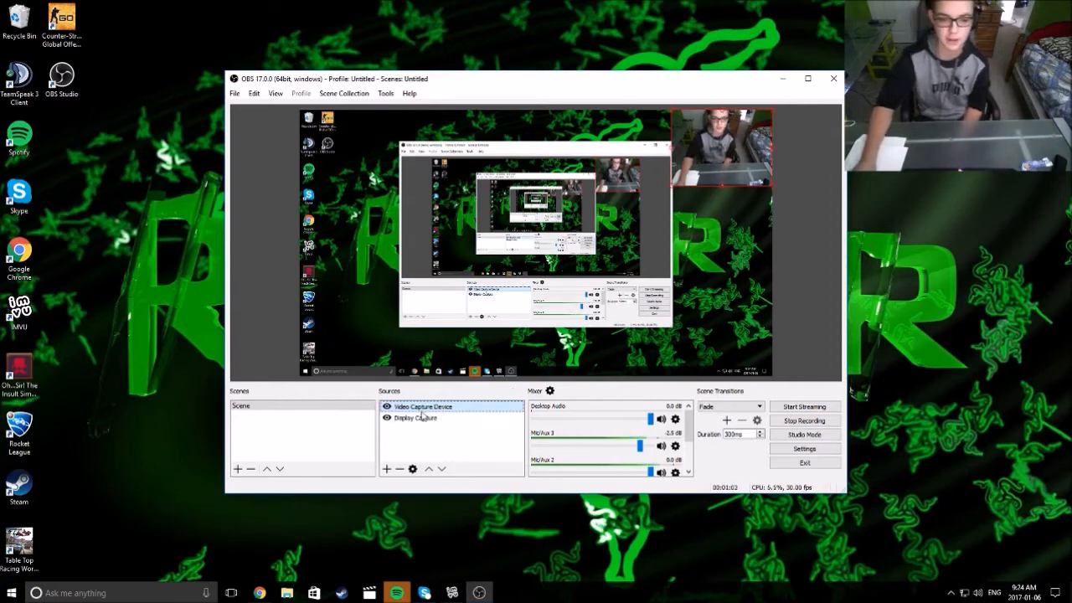
click(386, 470)
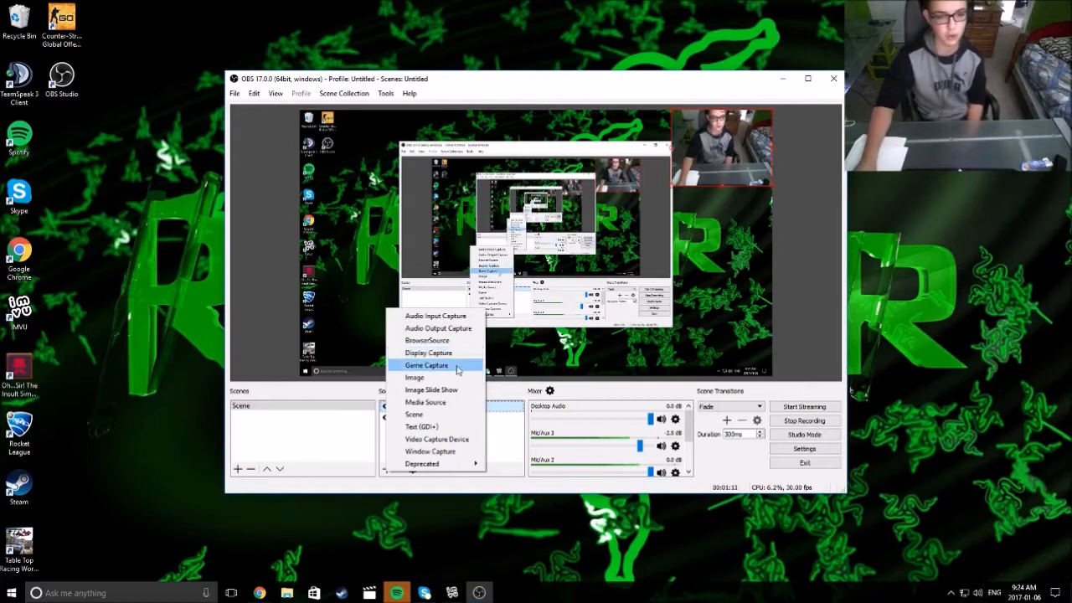
click(503, 356)
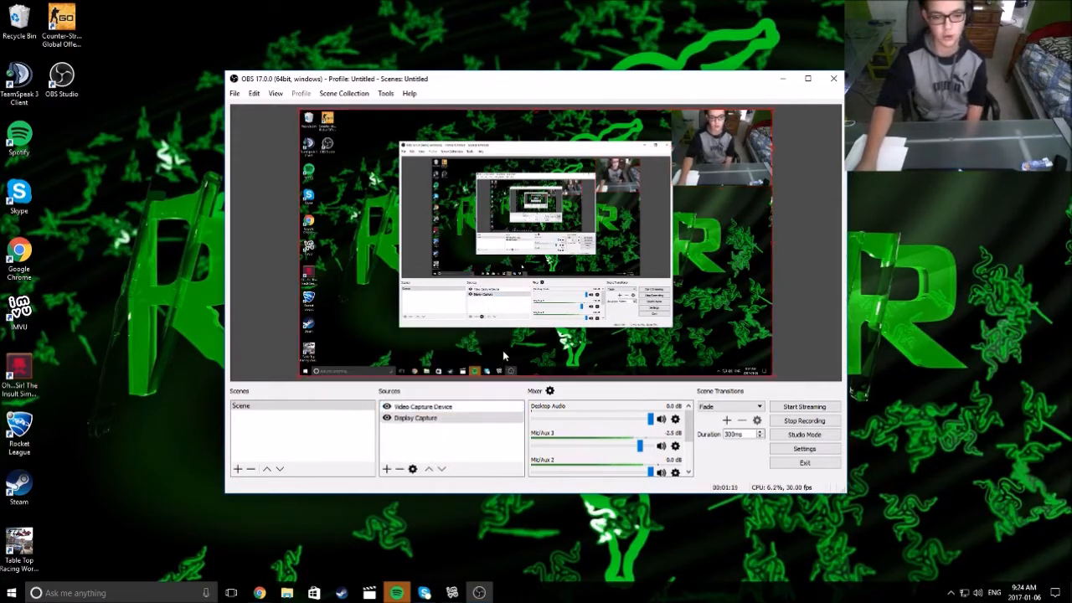
click(488, 450)
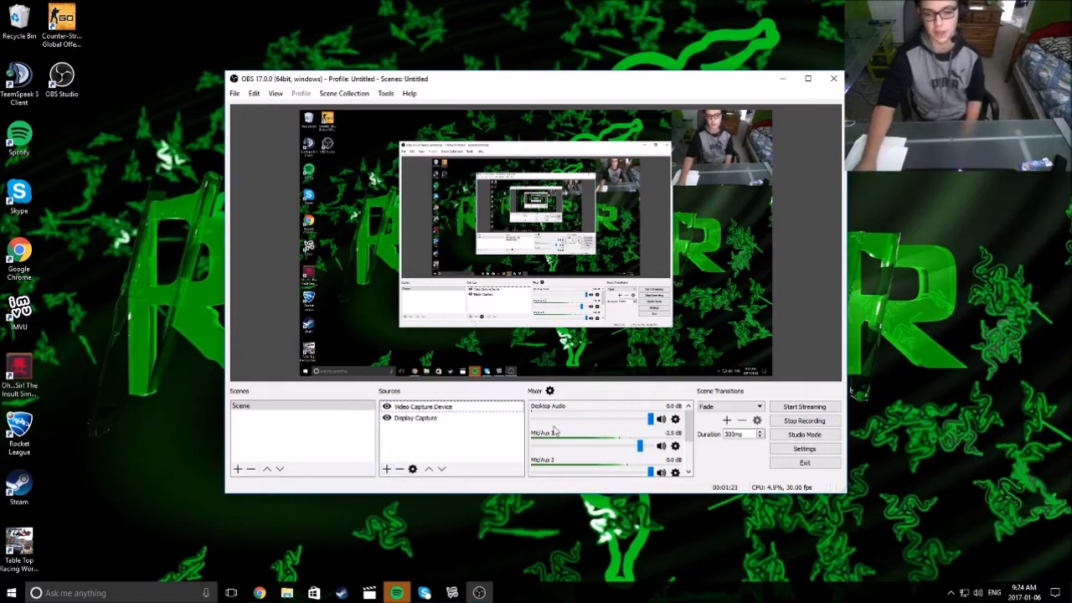
Open Settings, leave Language on English and Theme on Default, then go to the Stream page
click(802, 450)
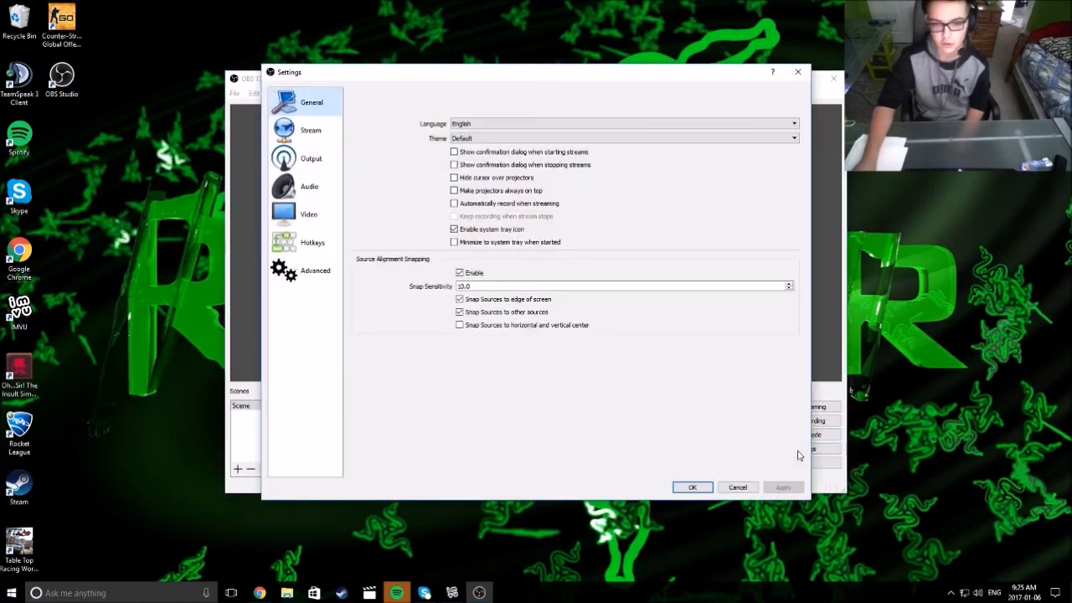
click(467, 124)
click(394, 166)
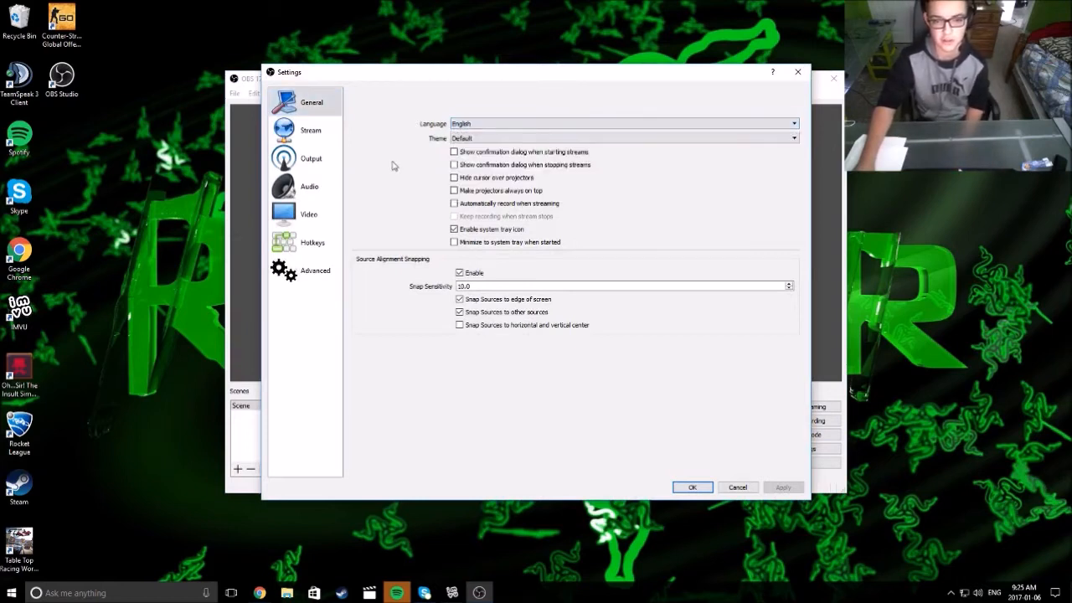
click(487, 139)
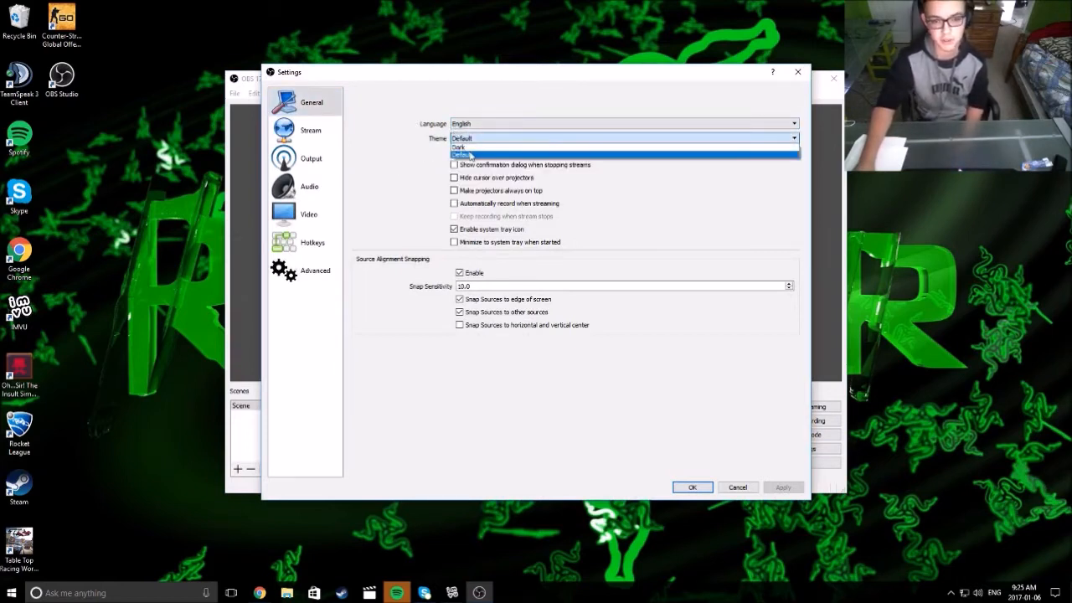
click(358, 153)
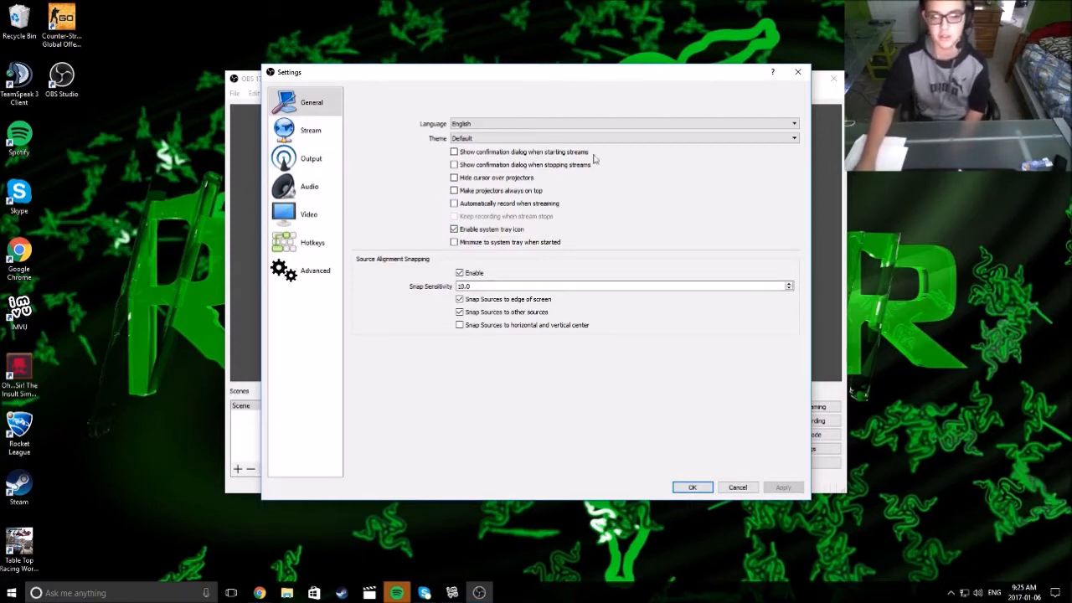
click(306, 124)
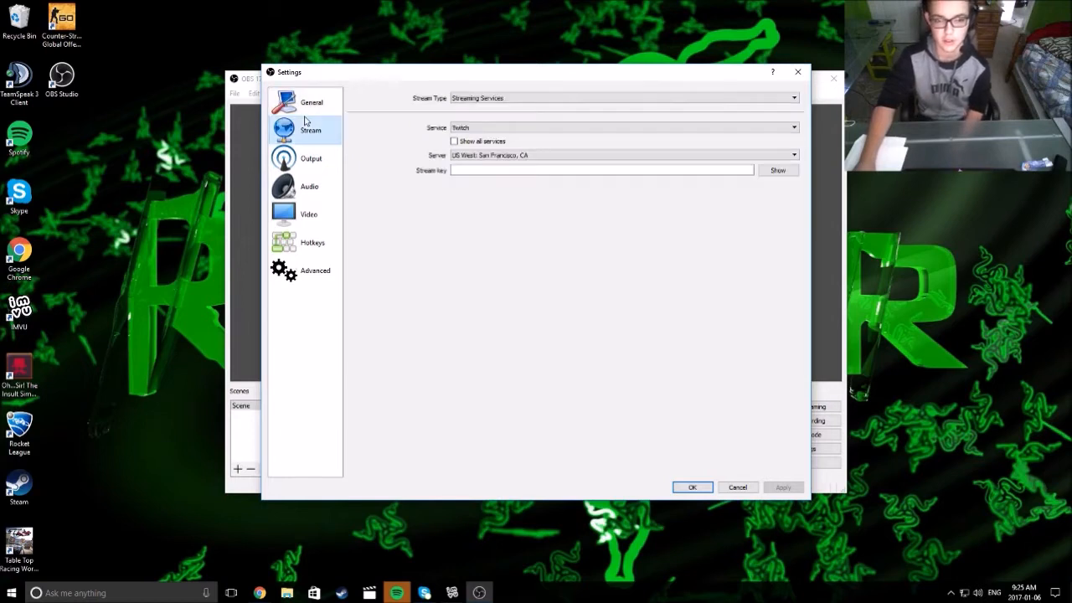
Review the stream type, service and server, keeping Streaming Services, Twitch and San Francisco, then view Output
click(524, 100)
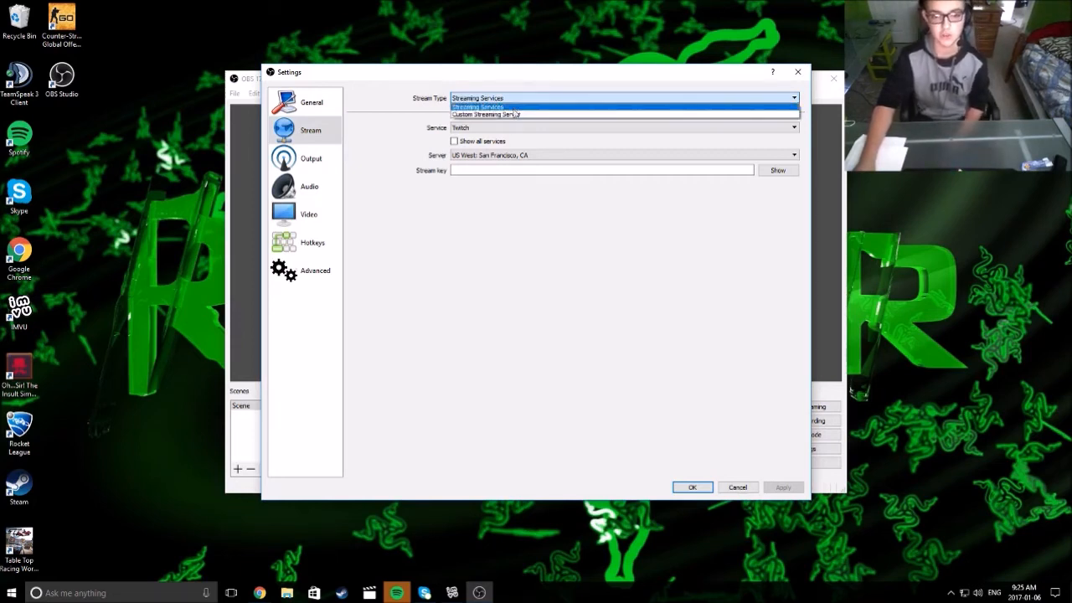
click(399, 120)
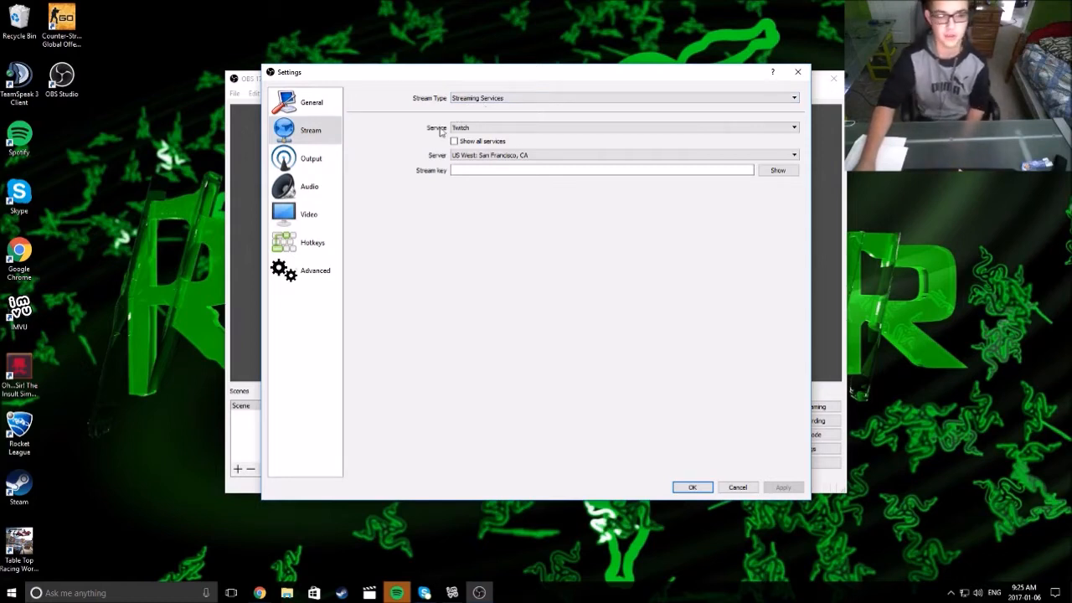
click(473, 128)
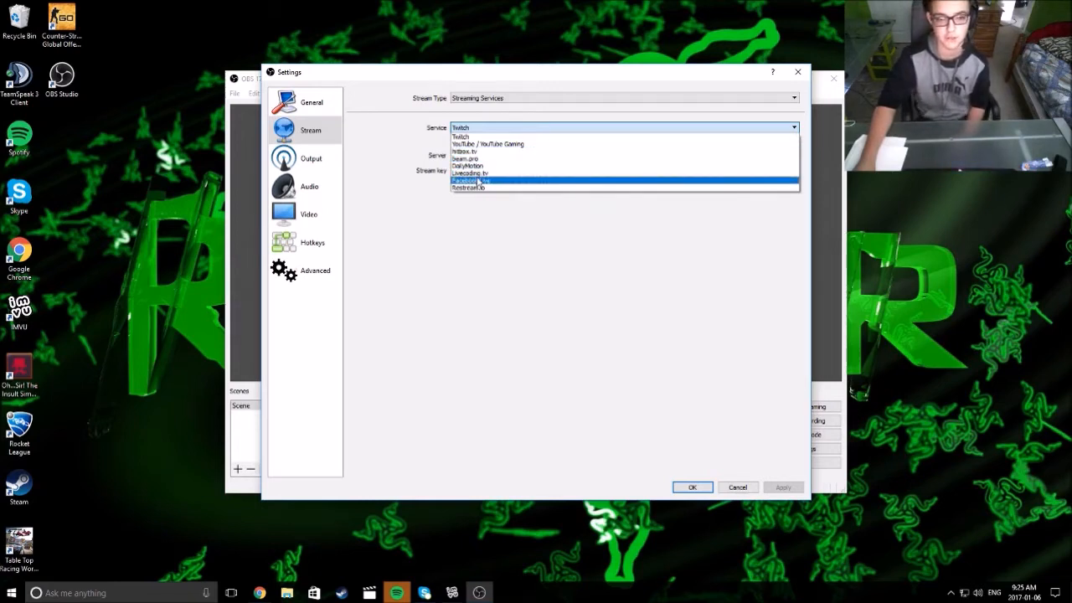
click(480, 209)
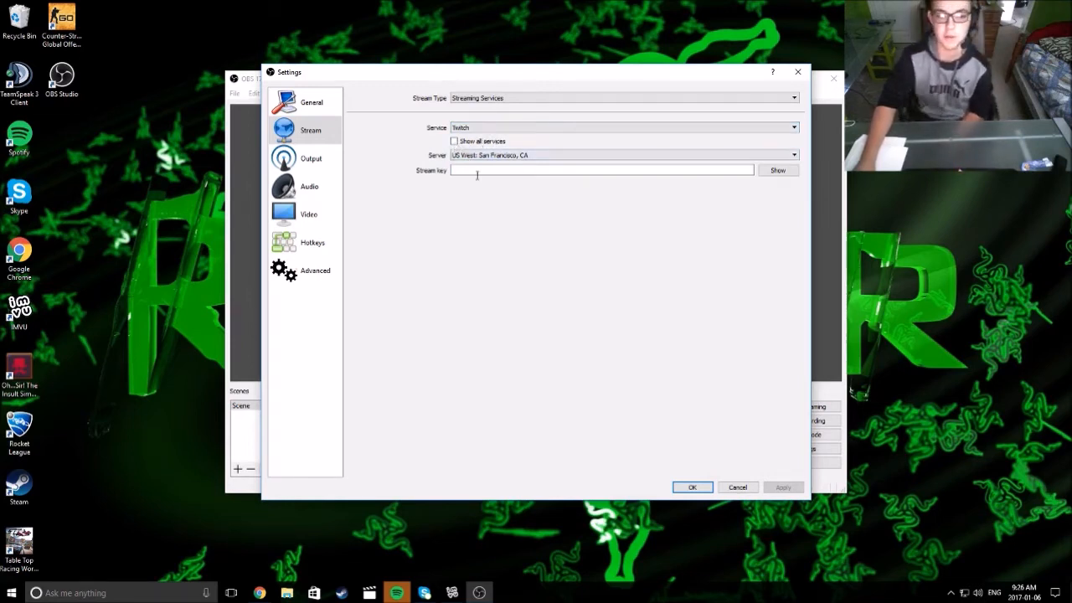
click(530, 154)
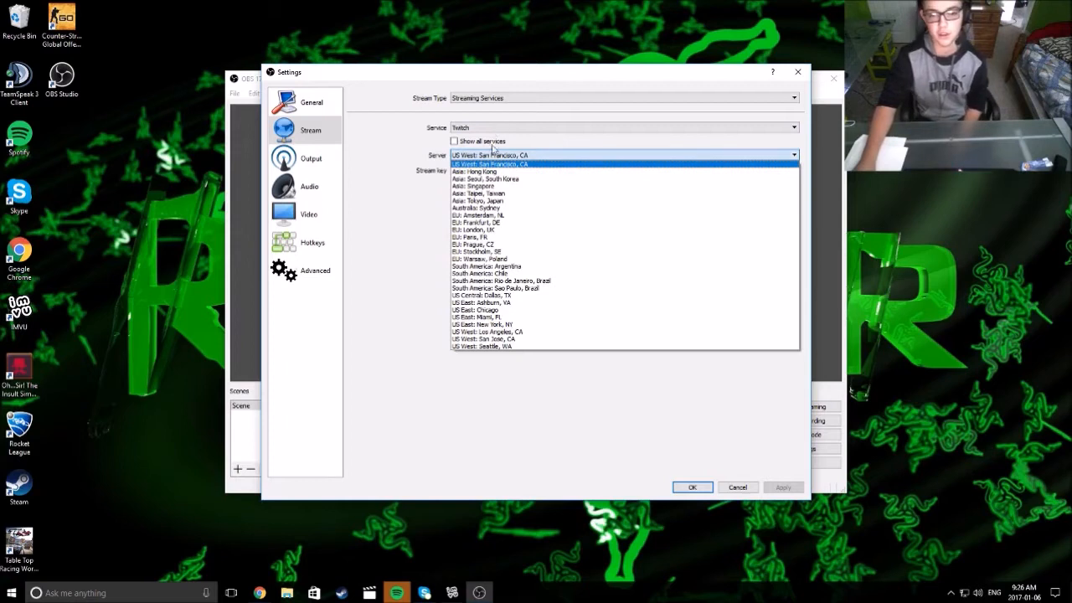
click(369, 347)
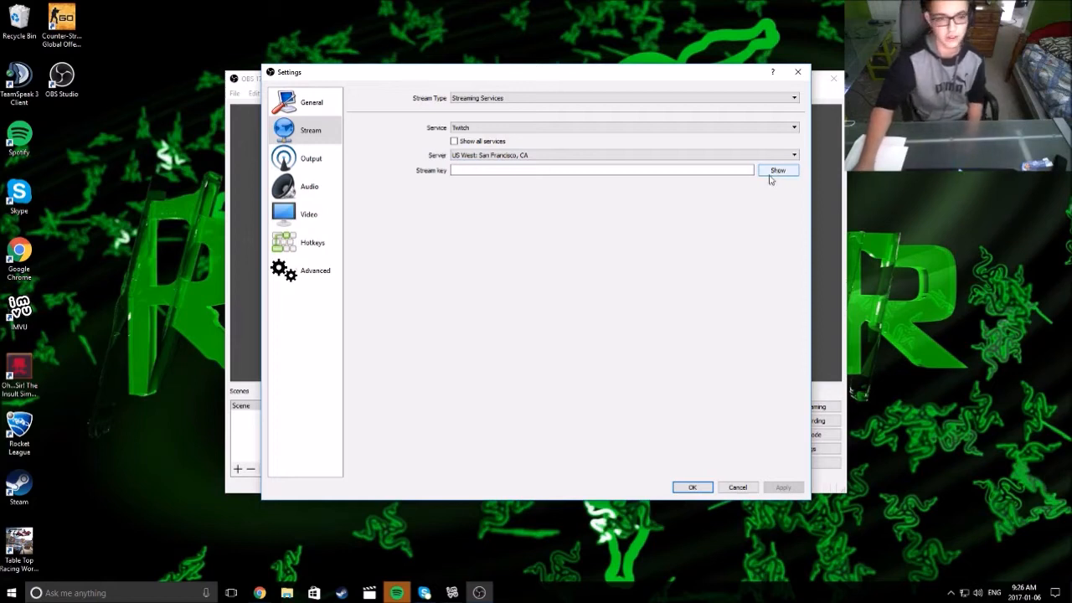
click(288, 164)
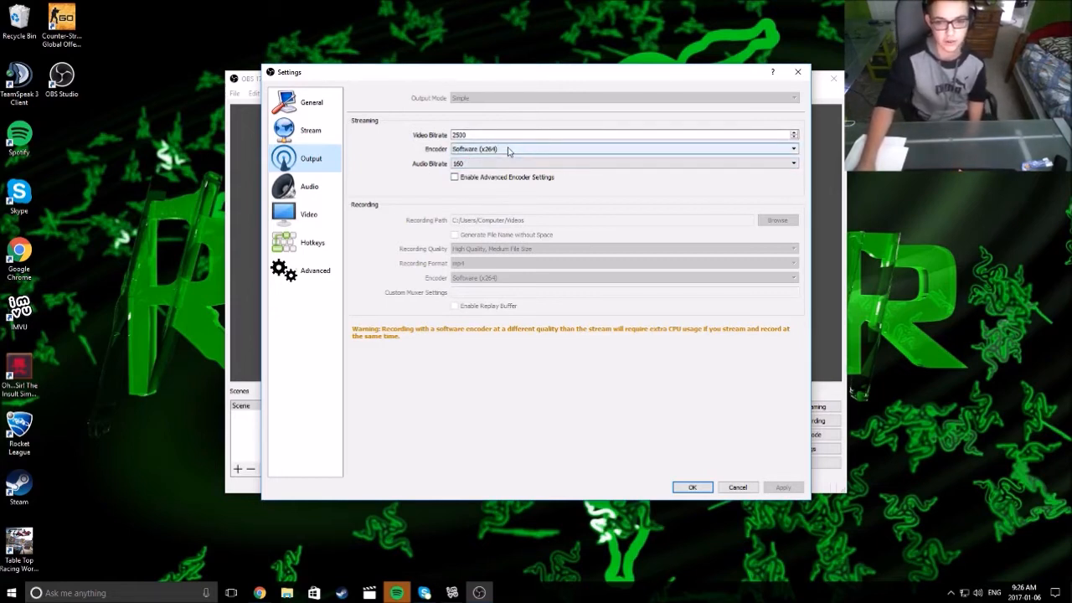
Switch the Settings window to the Audio page
click(309, 186)
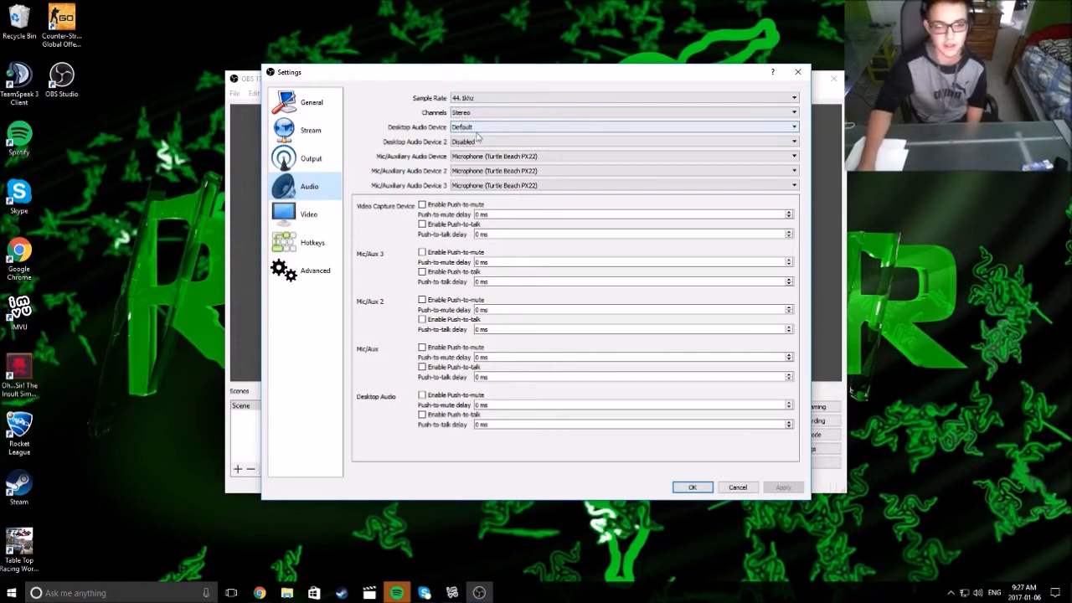
Check both desktop audio device lists, keeping Default and Disabled, then switch to the Video page
click(485, 128)
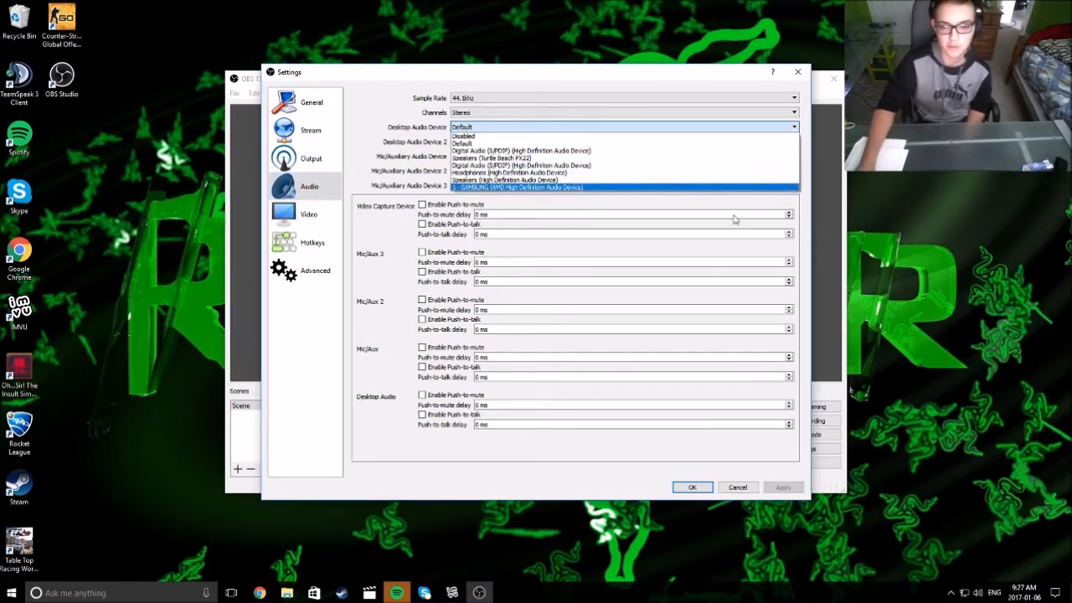
click(656, 203)
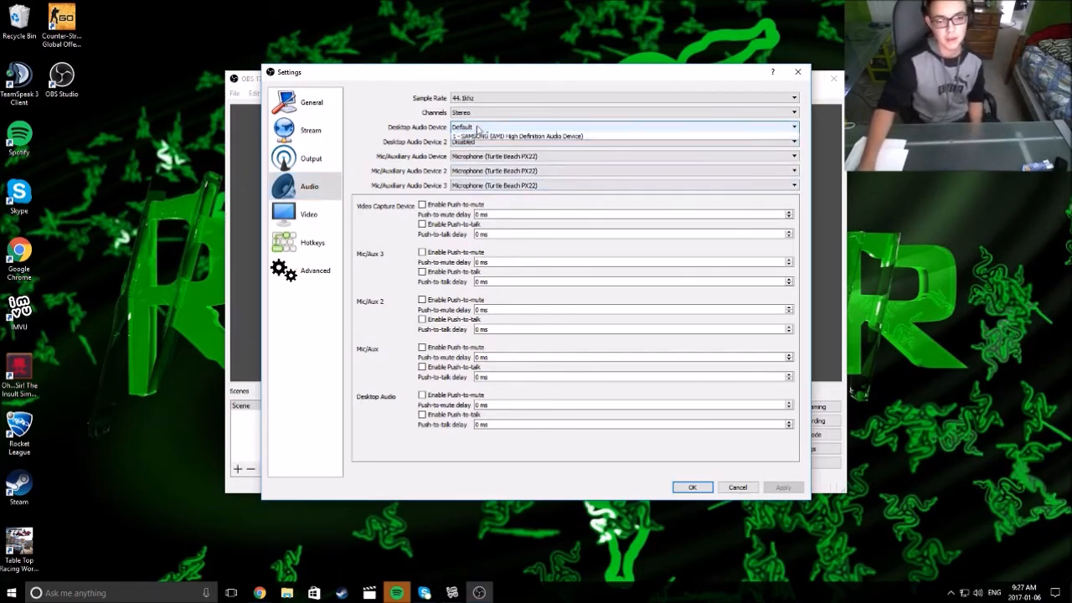
click(478, 128)
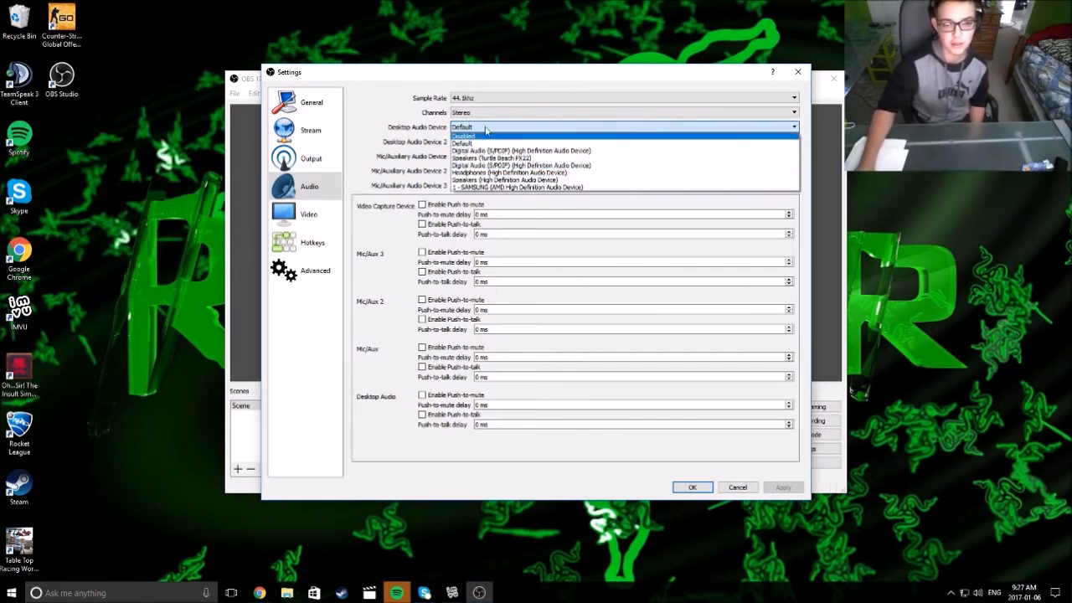
click(350, 132)
click(473, 141)
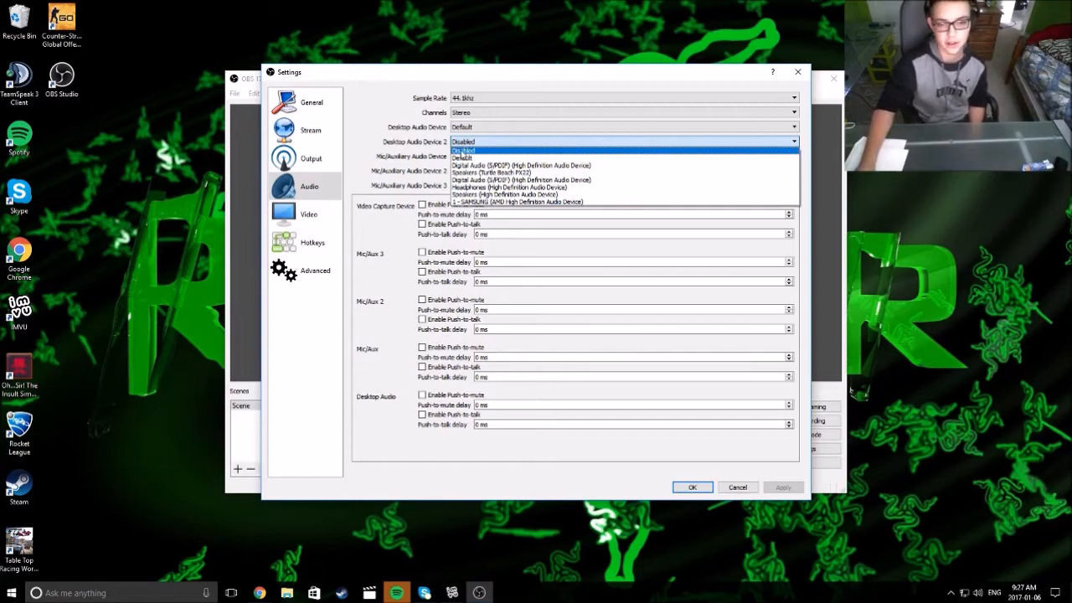
click(466, 151)
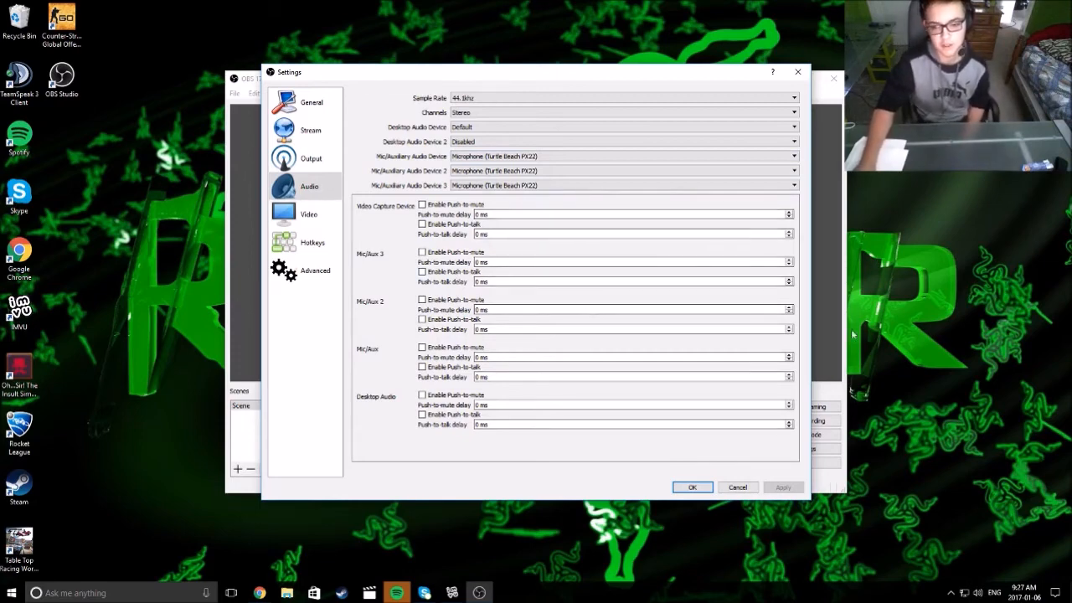
click(294, 214)
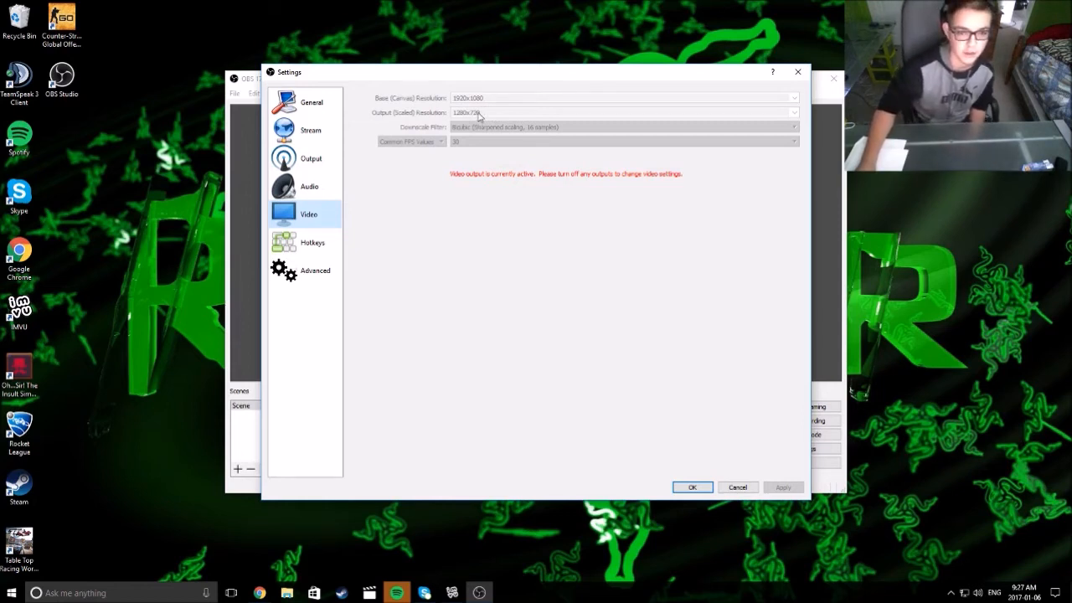
Inspect the Start Streaming (Mouse 4), Transition and Stop Recording (F2) hotkeys, then view Advanced
click(285, 249)
click(453, 98)
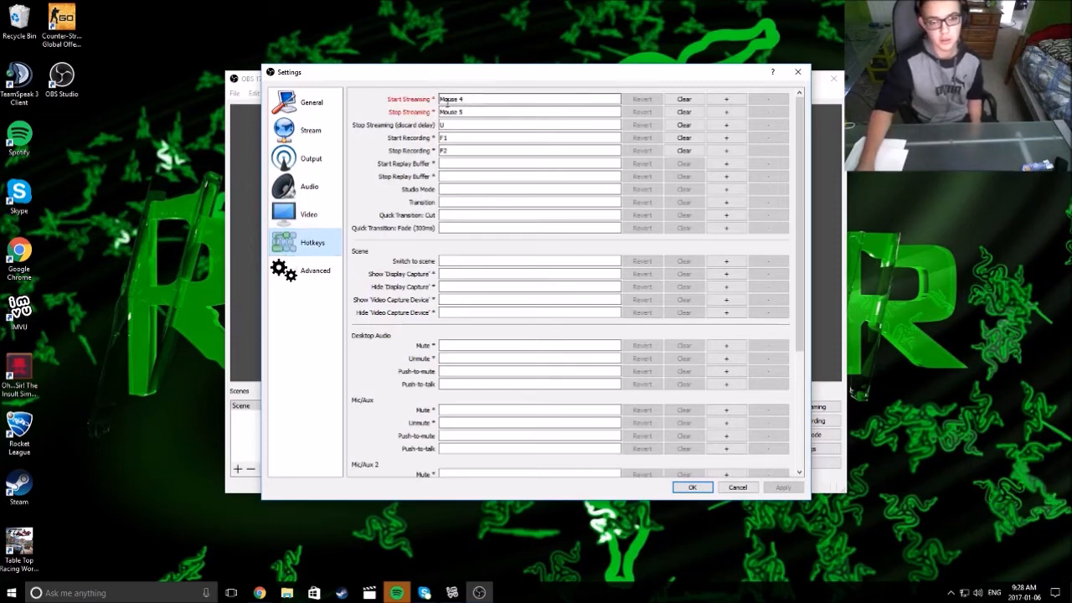
click(477, 201)
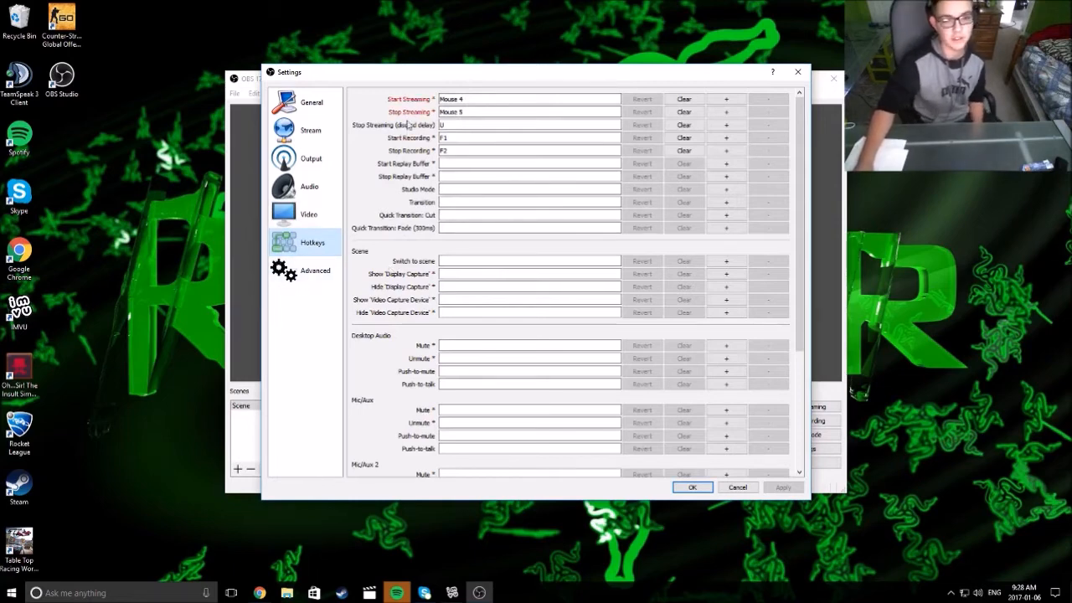
click(459, 150)
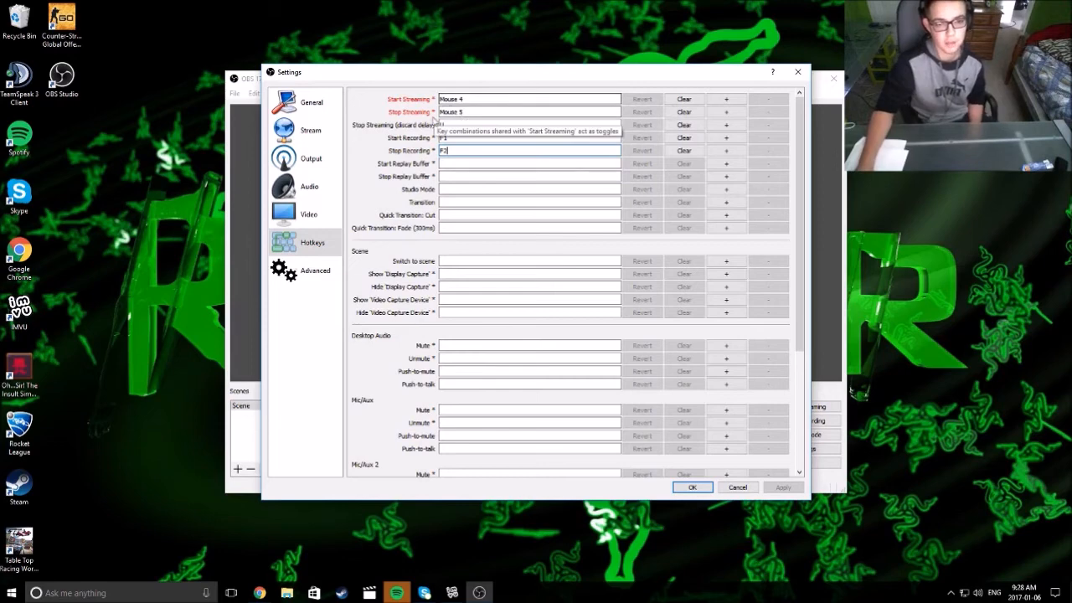
click(315, 271)
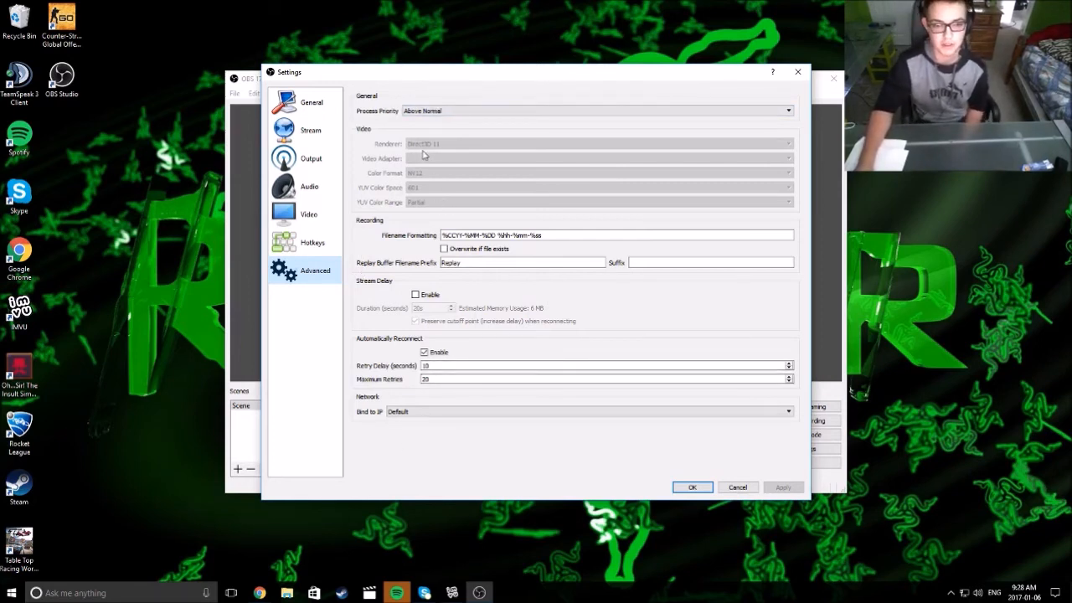
Leave process priority at Above Normal and close Settings with OK
click(462, 113)
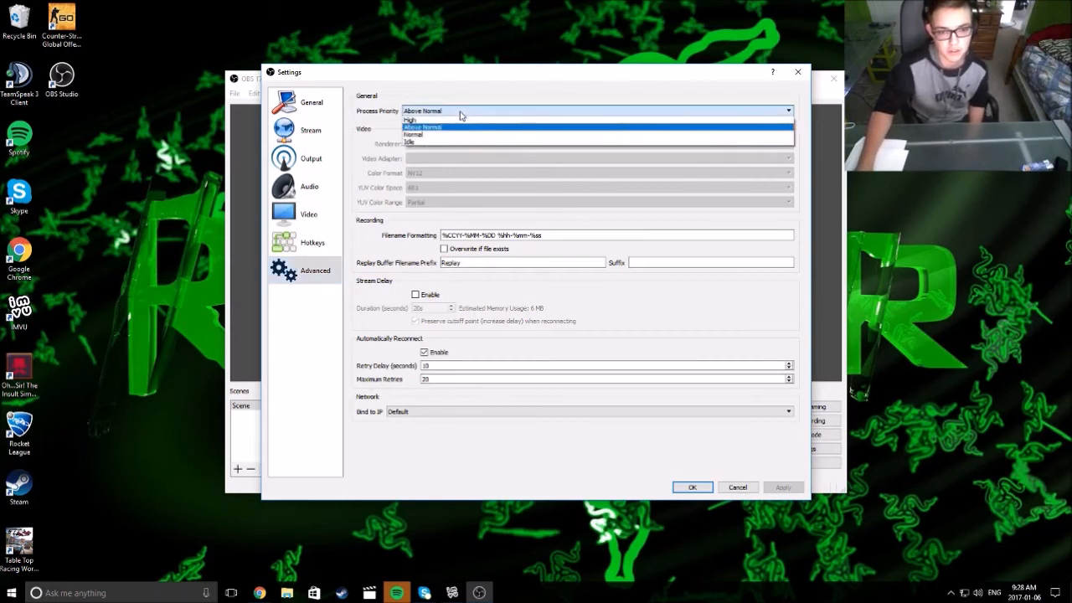
click(444, 126)
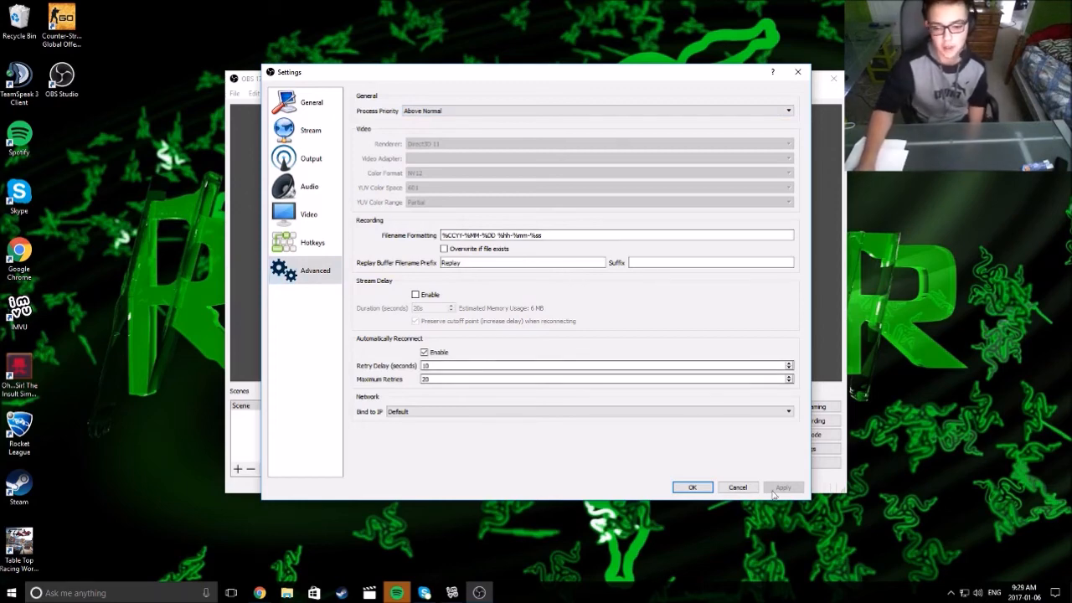
click(692, 487)
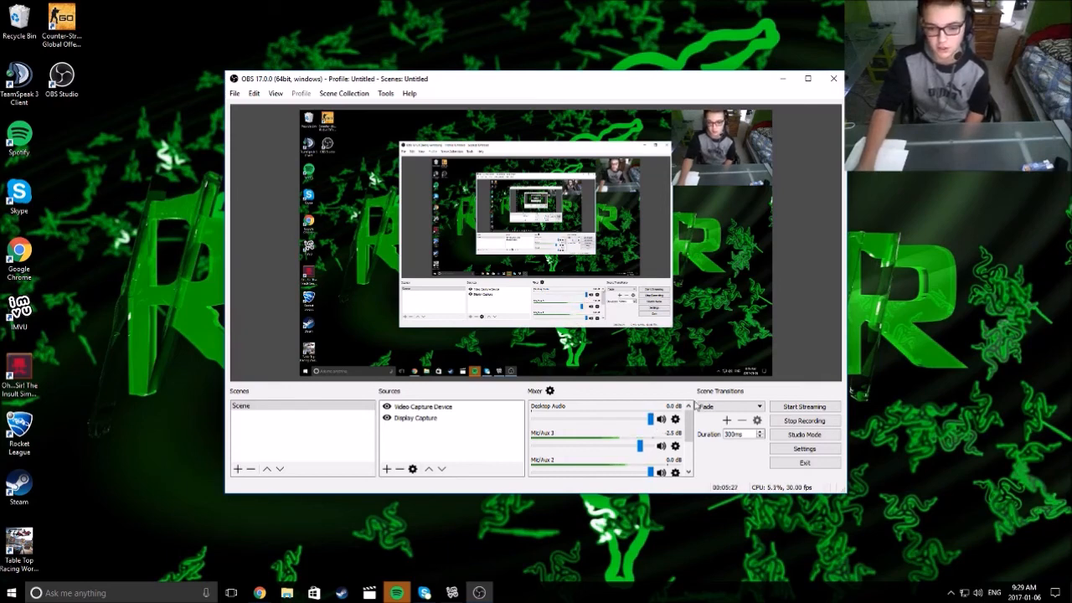
click(675, 445)
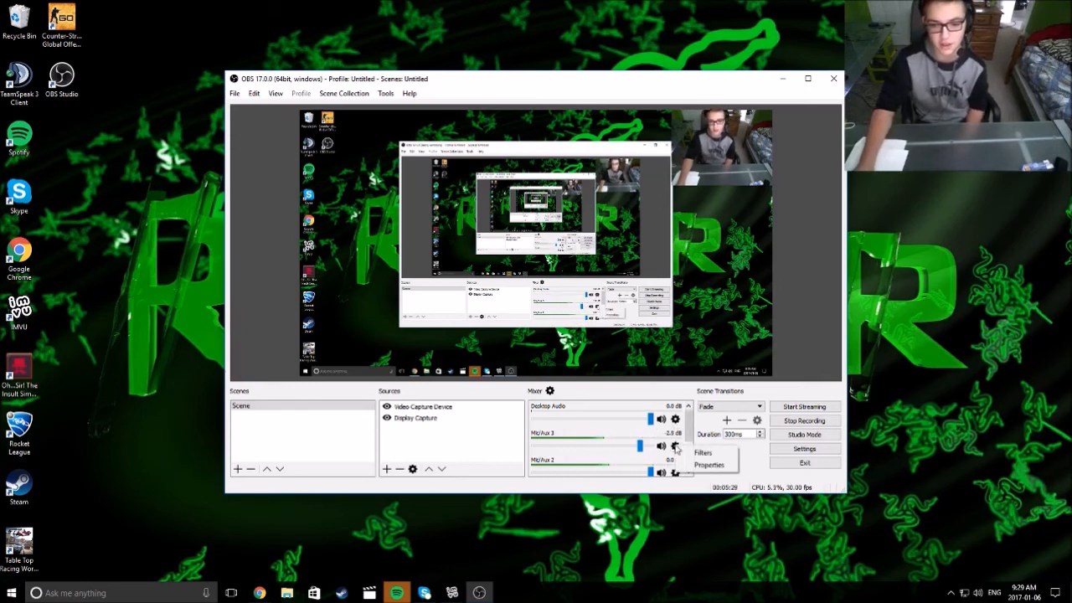
click(702, 453)
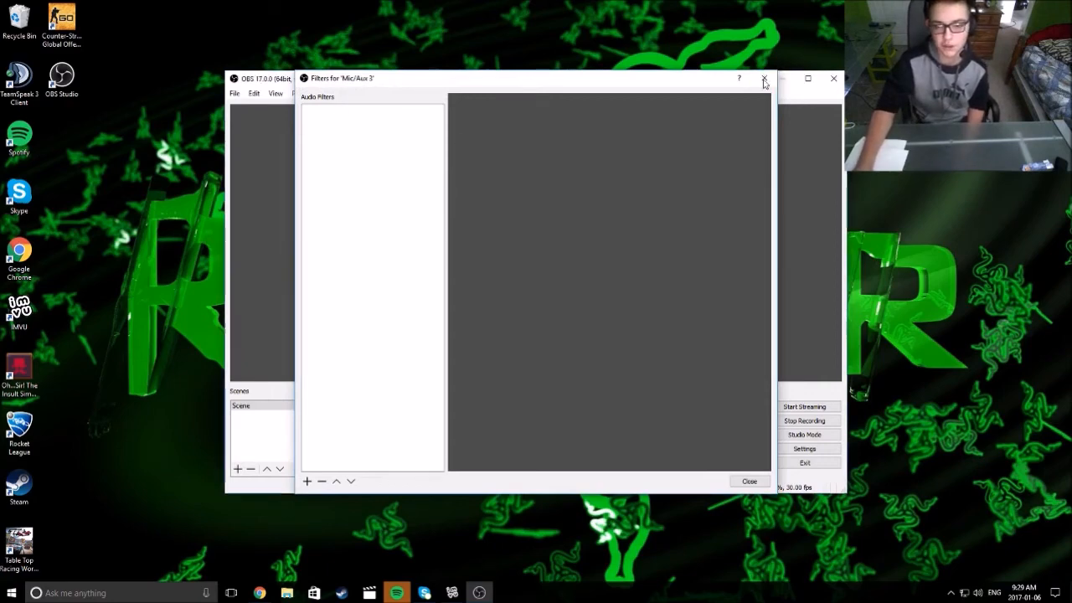
click(765, 78)
click(675, 445)
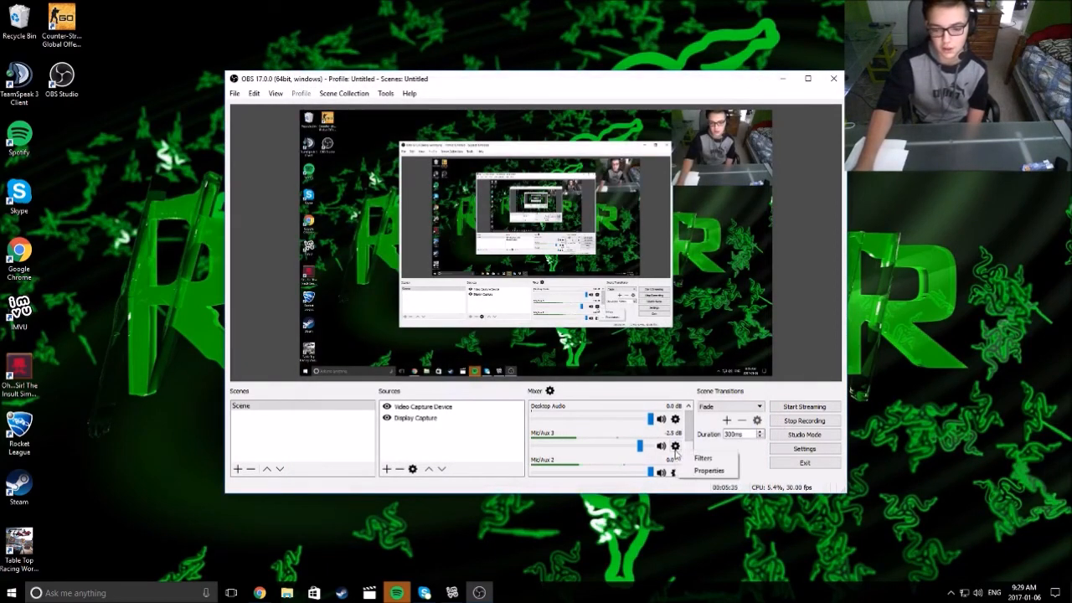
click(702, 453)
click(773, 82)
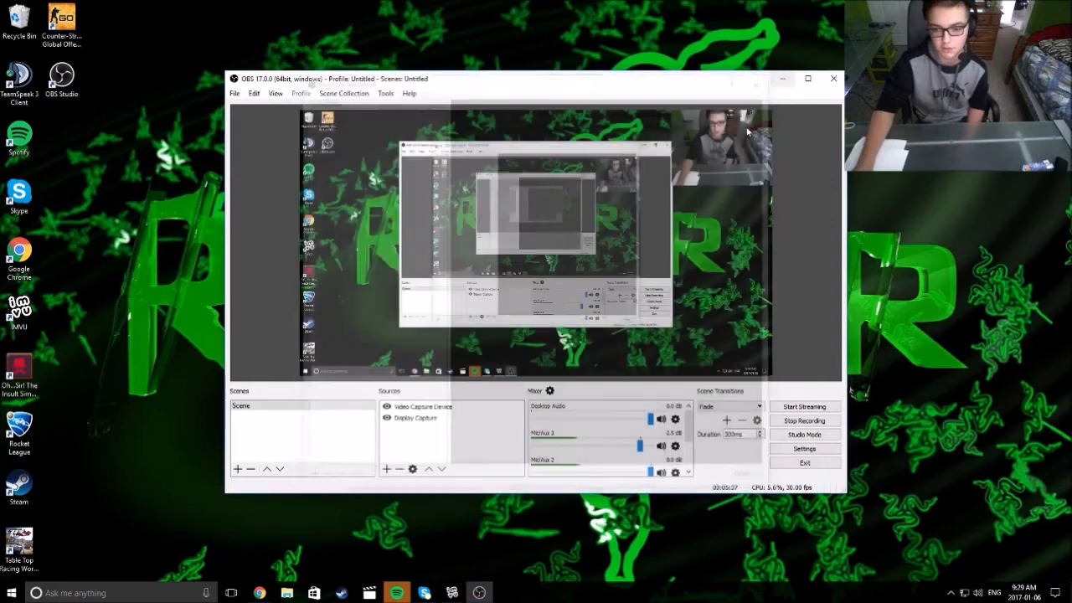
click(675, 445)
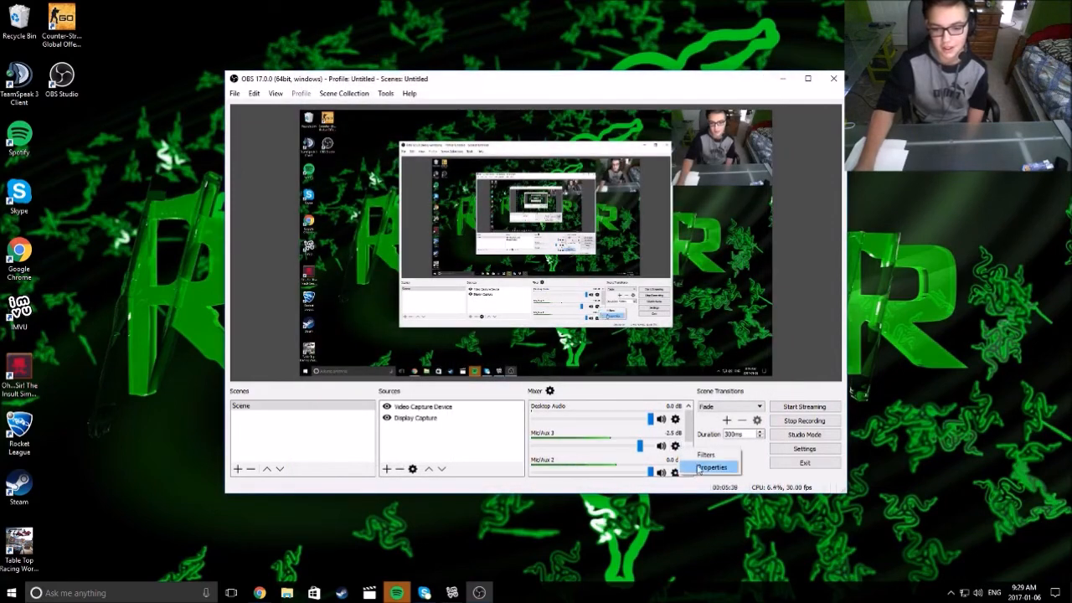
click(690, 462)
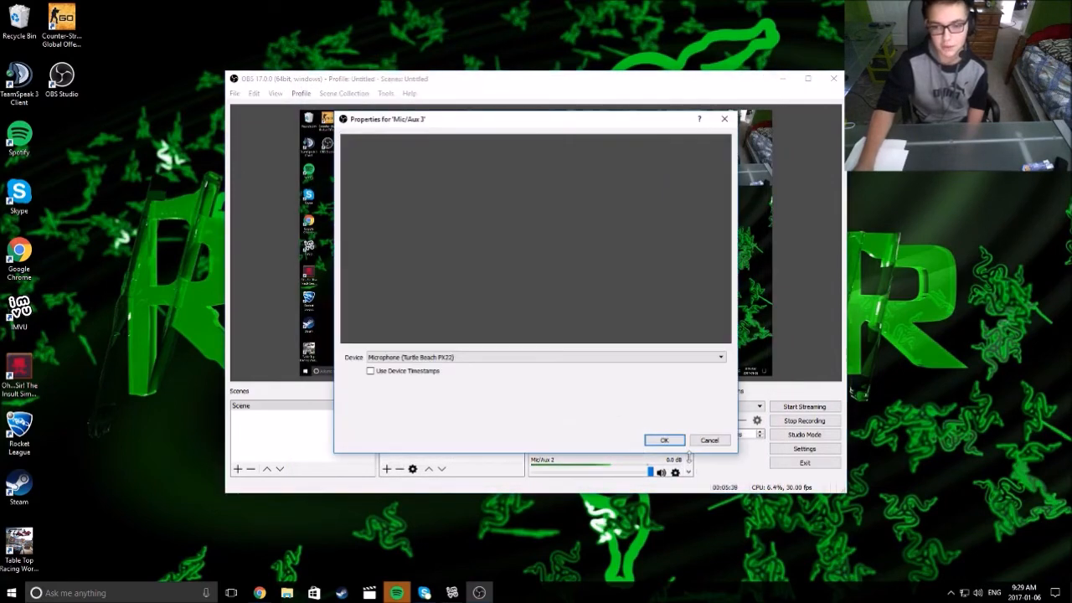
click(471, 358)
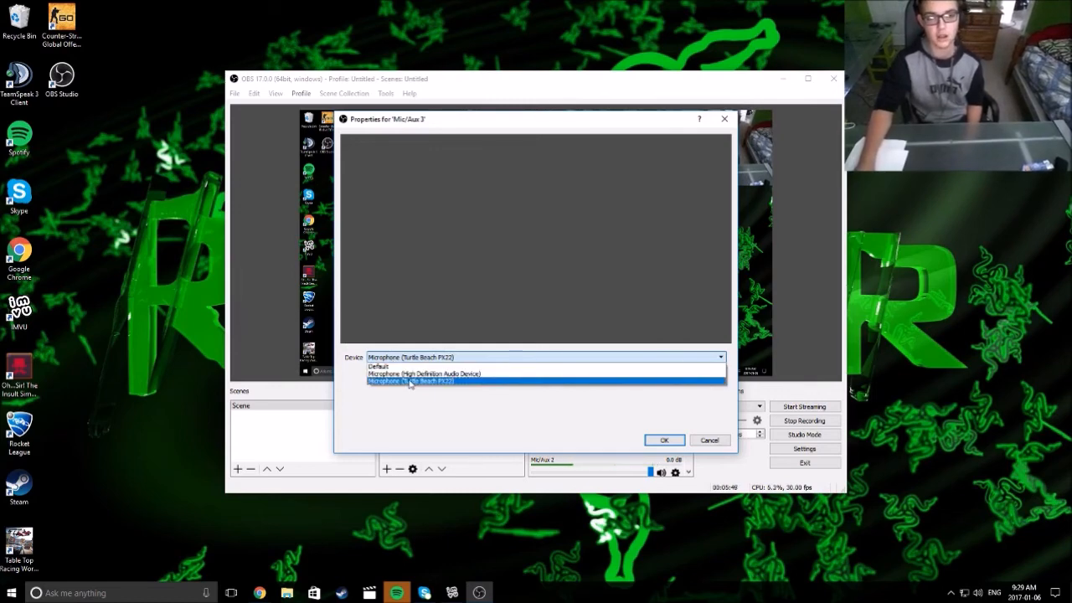
click(664, 440)
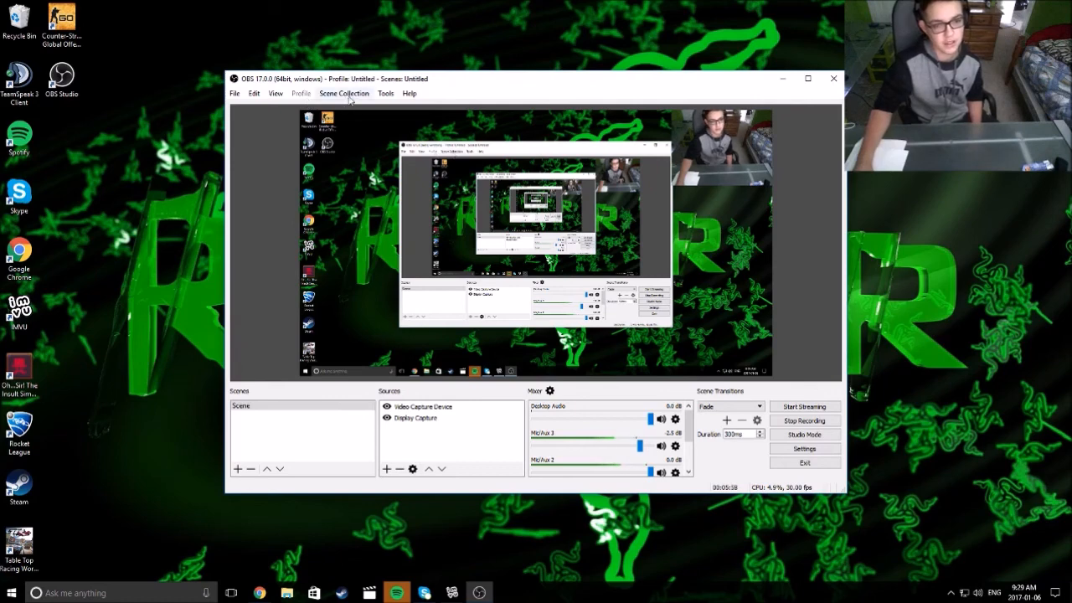
click(807, 450)
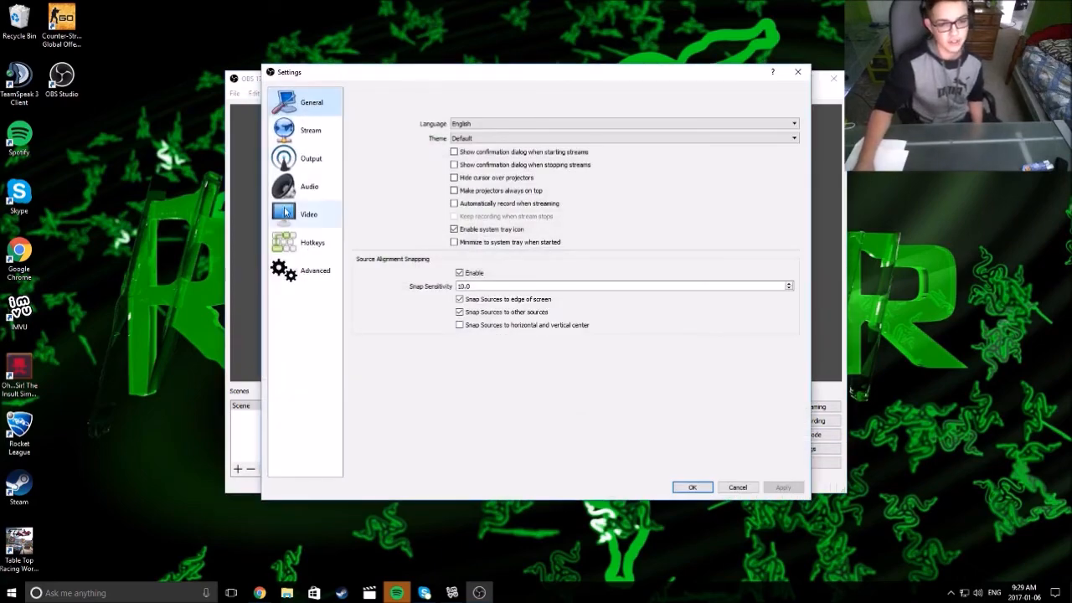
click(797, 72)
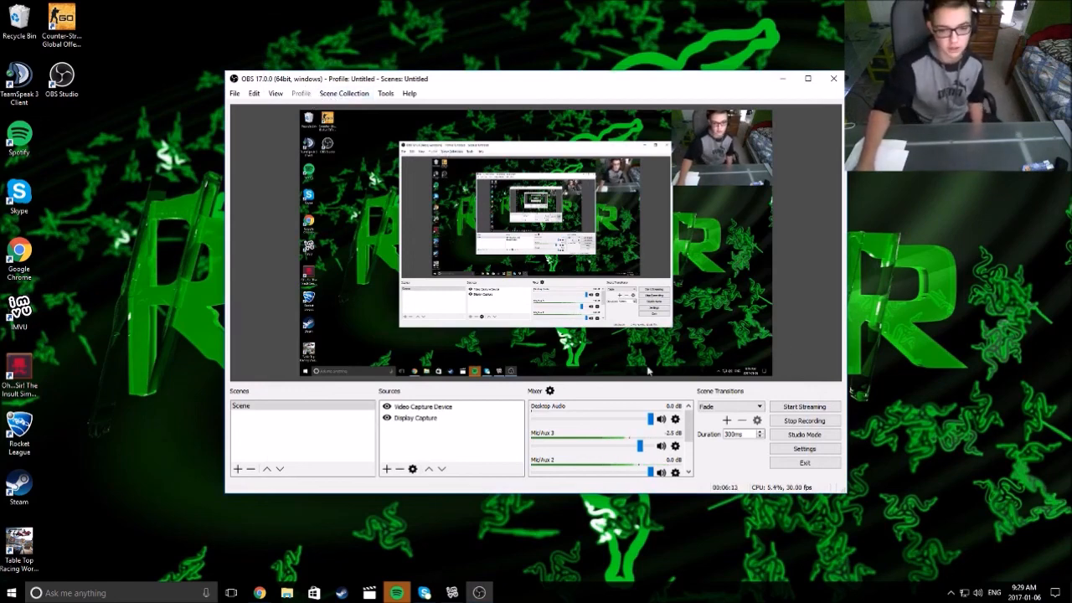
click(722, 407)
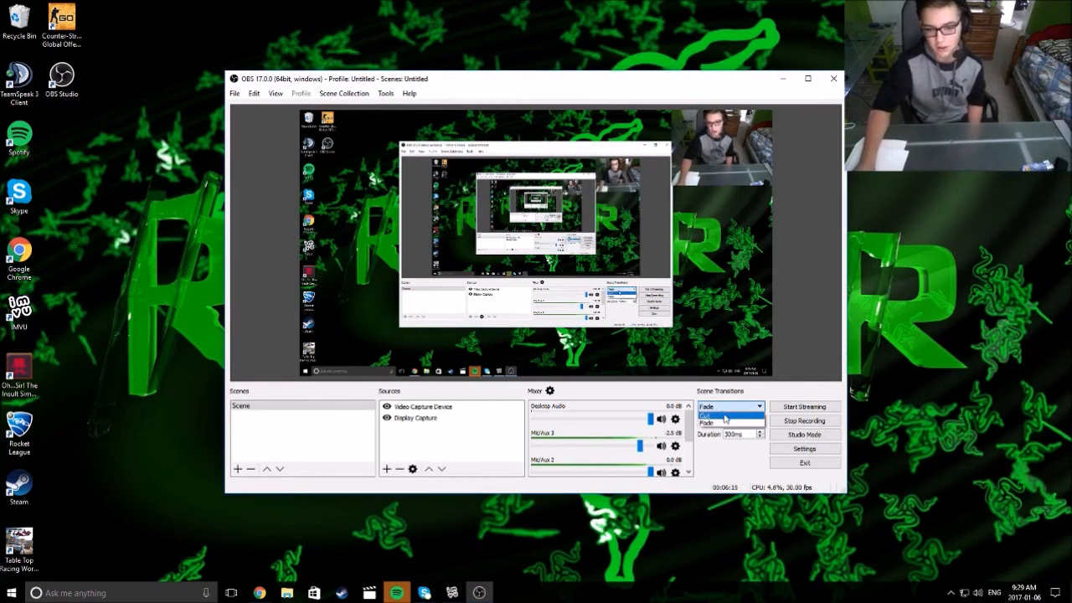
click(724, 422)
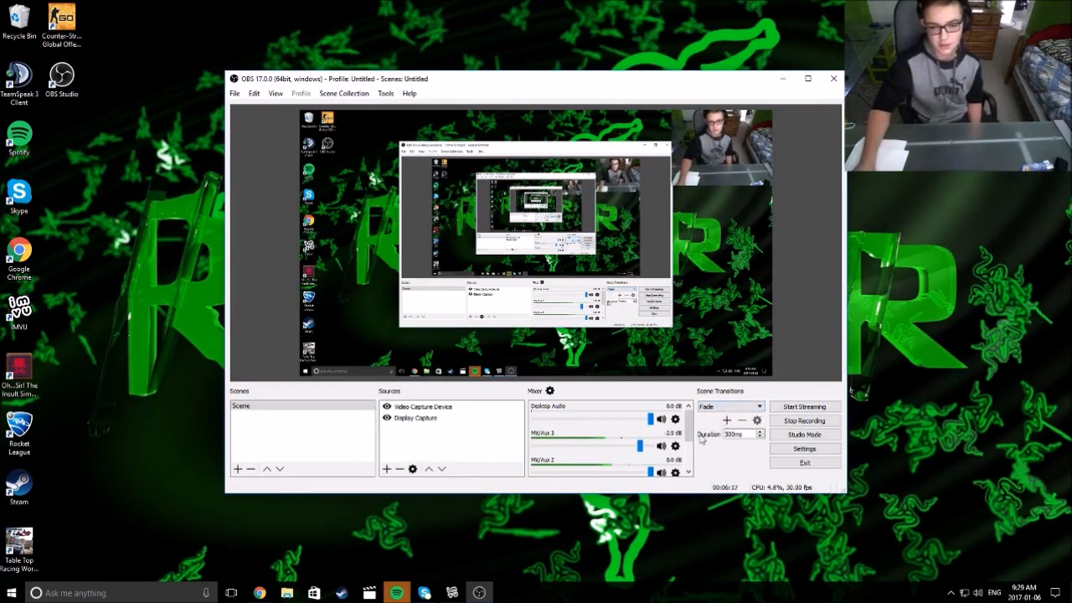